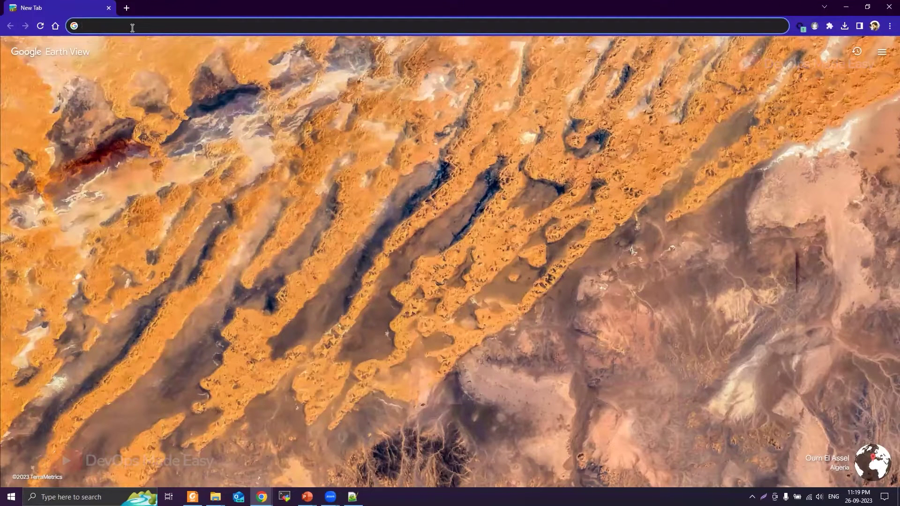
- Search Google for 'installing helm' and open helm.sh's Installing Helm guide
{"action": "type", "text": "finst"}
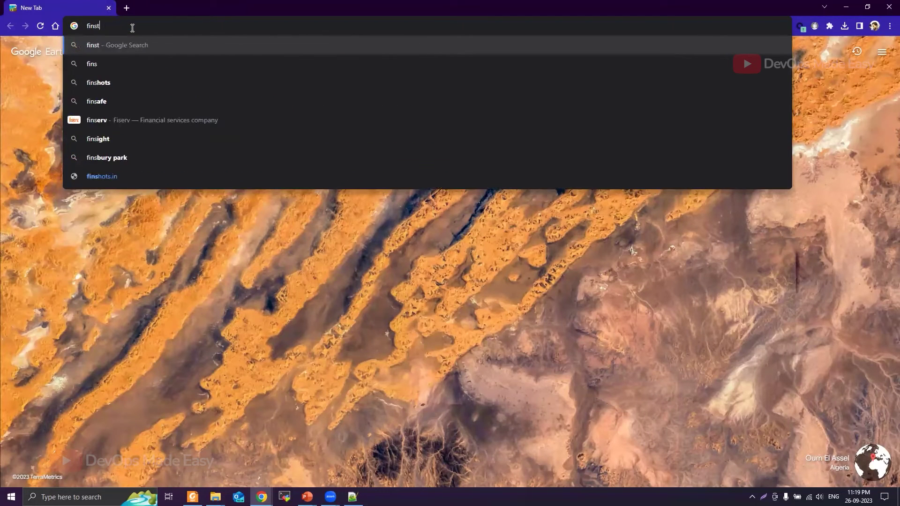
{"action": "key", "text": "BackSpace"}
{"action": "key", "text": "BackSpace"}
{"action": "key", "text": "BackSpace"}
{"action": "key", "text": "BackSpace"}
{"action": "key", "text": "BackSpace"}
{"action": "key", "text": "BackSpace"}
{"action": "type", "text": "insta"}
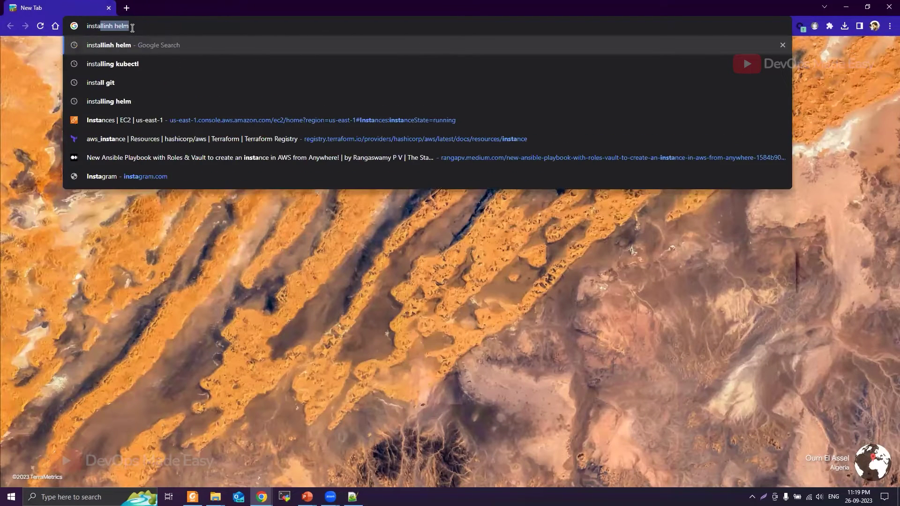
{"action": "type", "text": "lling h"}
{"action": "key", "text": "Return"}
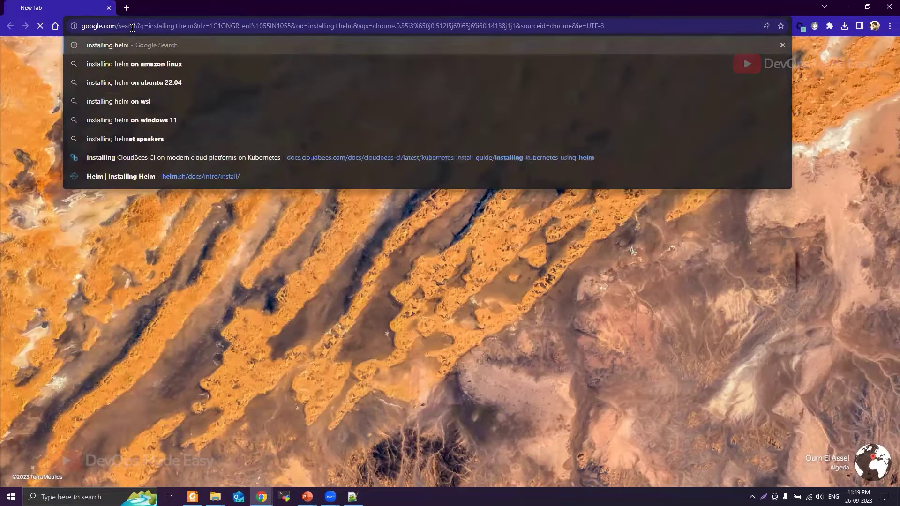
{"action": "left_click", "coordinate": [150, 157]}
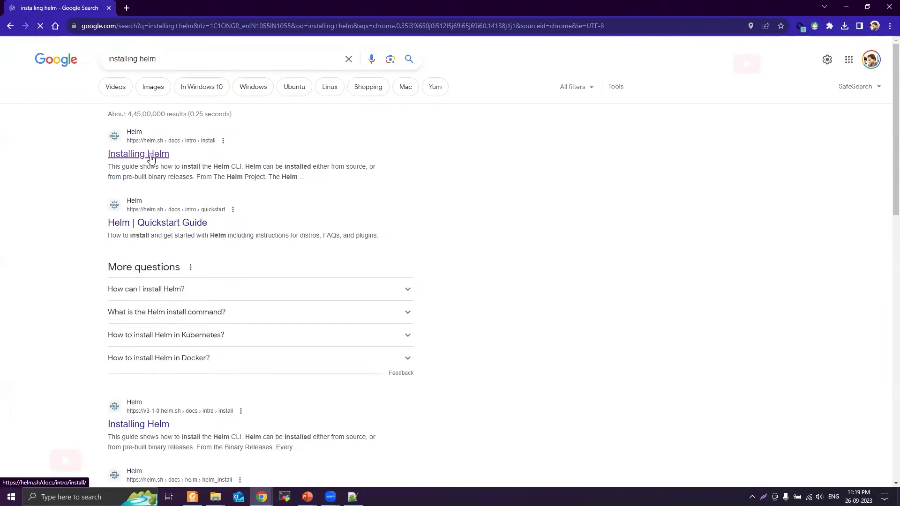
- Scroll the guide down to the 'From the Binary Releases' section
{"action": "scroll", "coordinate": [402, 312], "scroll_direction": "down", "scroll_amount": 3}
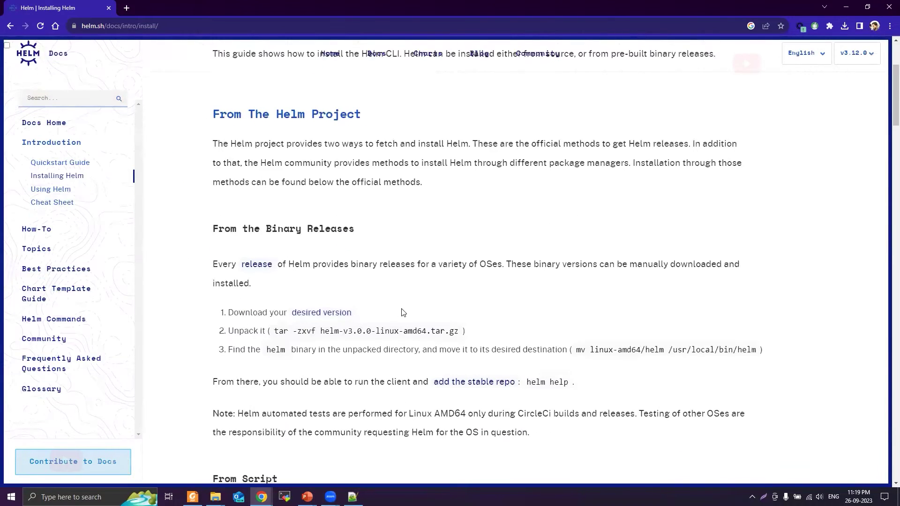
{"action": "scroll", "coordinate": [401, 312], "scroll_direction": "up", "scroll_amount": 3}
{"action": "scroll", "coordinate": [401, 312], "scroll_direction": "down", "scroll_amount": 10}
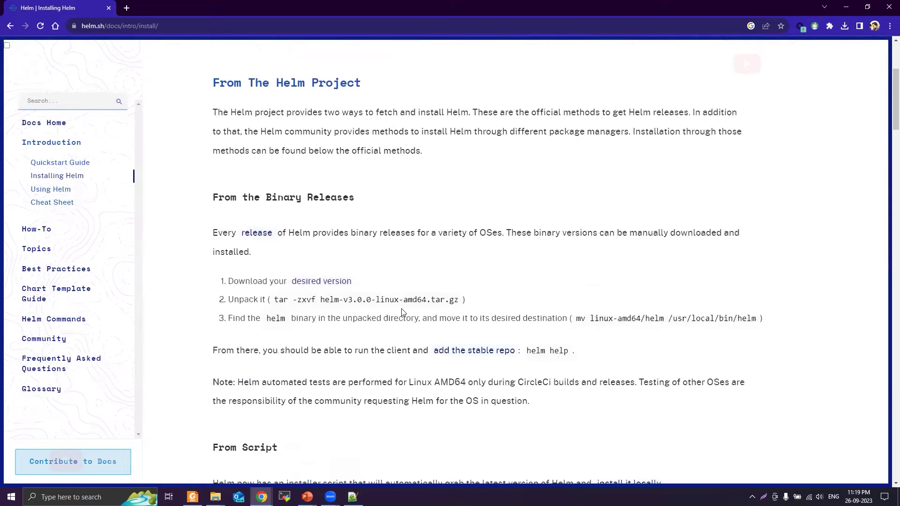
{"action": "scroll", "coordinate": [360, 343], "scroll_direction": "down", "scroll_amount": 3}
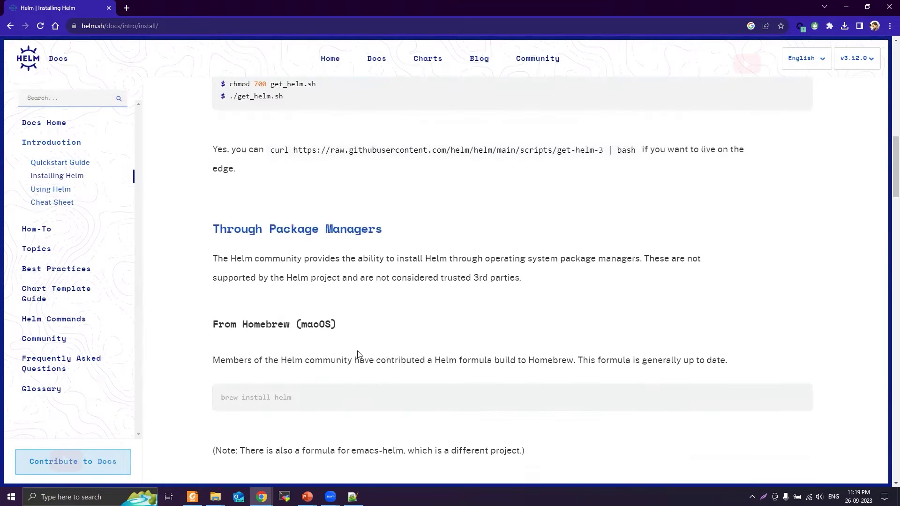
{"action": "scroll", "coordinate": [358, 354], "scroll_direction": "down", "scroll_amount": 4}
{"action": "scroll", "coordinate": [358, 354], "scroll_direction": "up", "scroll_amount": 17}
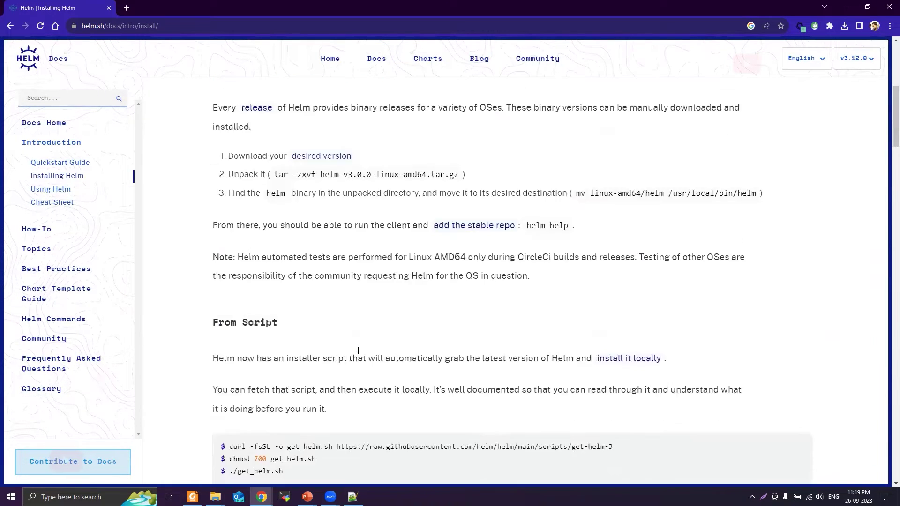
{"action": "scroll", "coordinate": [358, 354], "scroll_direction": "up", "scroll_amount": 2}
{"action": "scroll", "coordinate": [338, 348], "scroll_direction": "down", "scroll_amount": 3}
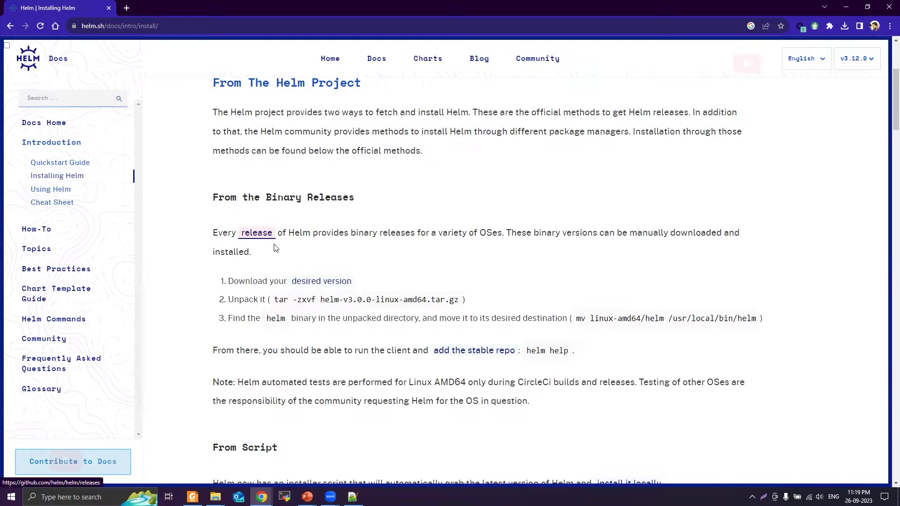
- Open Helm's GitHub releases page and download the v3.12.3 Windows amd64 zip
{"action": "left_click", "coordinate": [256, 234]}
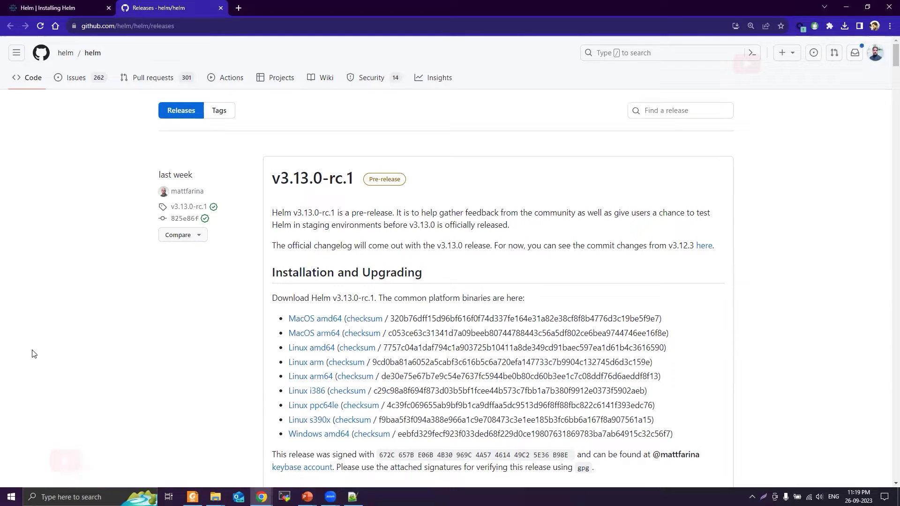
{"action": "scroll", "coordinate": [34, 353], "scroll_direction": "down", "scroll_amount": 2}
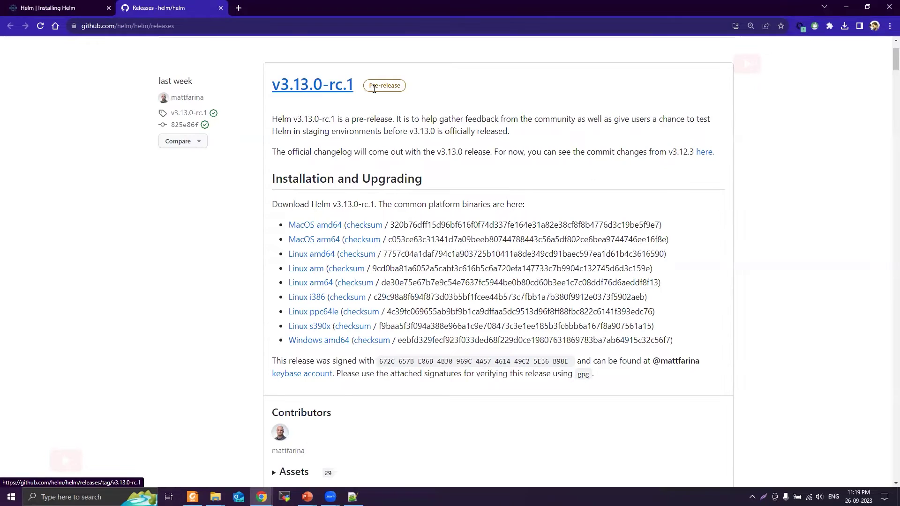
{"action": "scroll", "coordinate": [295, 300], "scroll_direction": "down", "scroll_amount": 7}
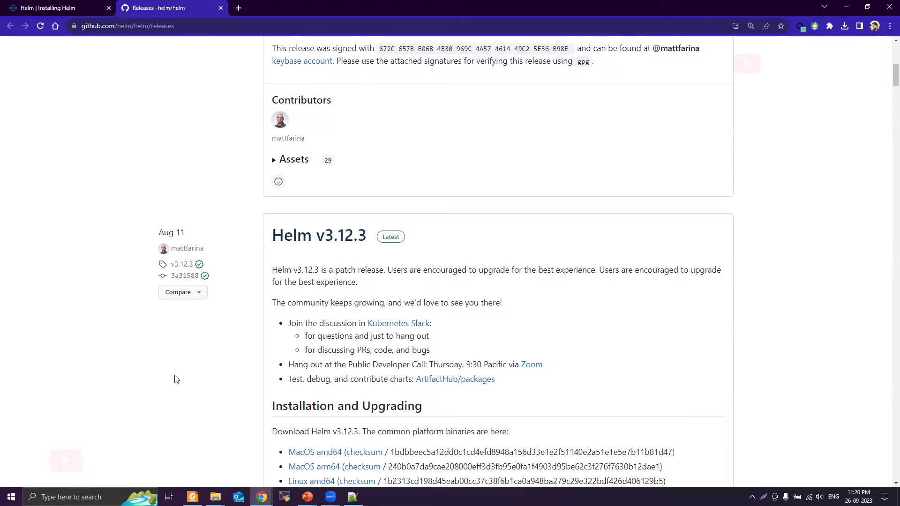
{"action": "scroll", "coordinate": [172, 370], "scroll_direction": "down", "scroll_amount": 3}
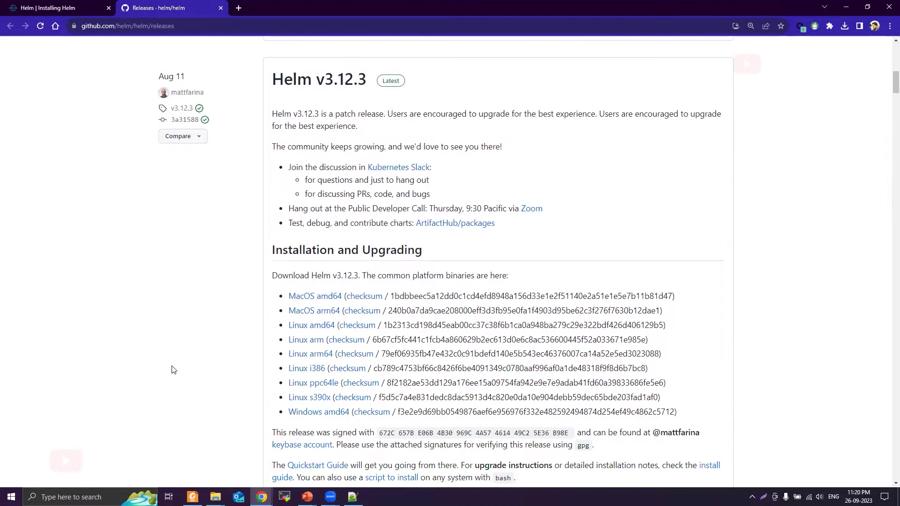
{"action": "scroll", "coordinate": [173, 370], "scroll_direction": "down", "scroll_amount": 2}
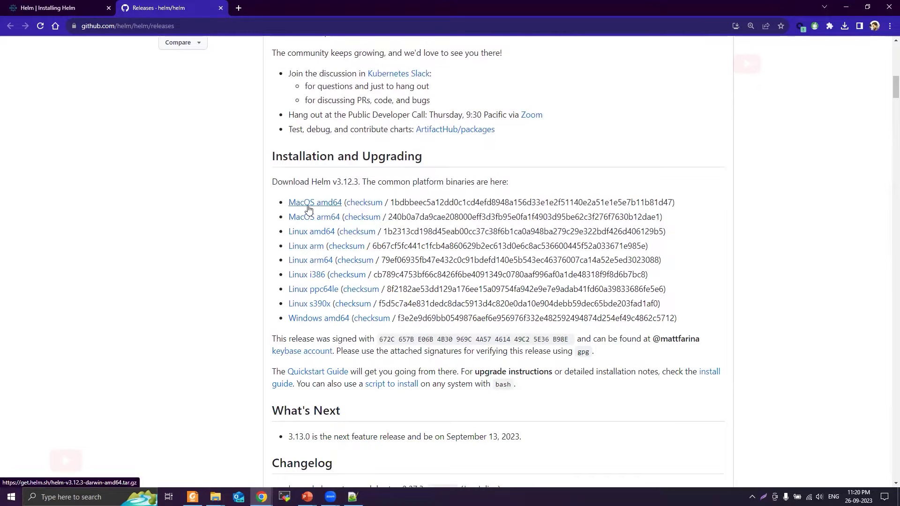
{"action": "left_click", "coordinate": [339, 322]}
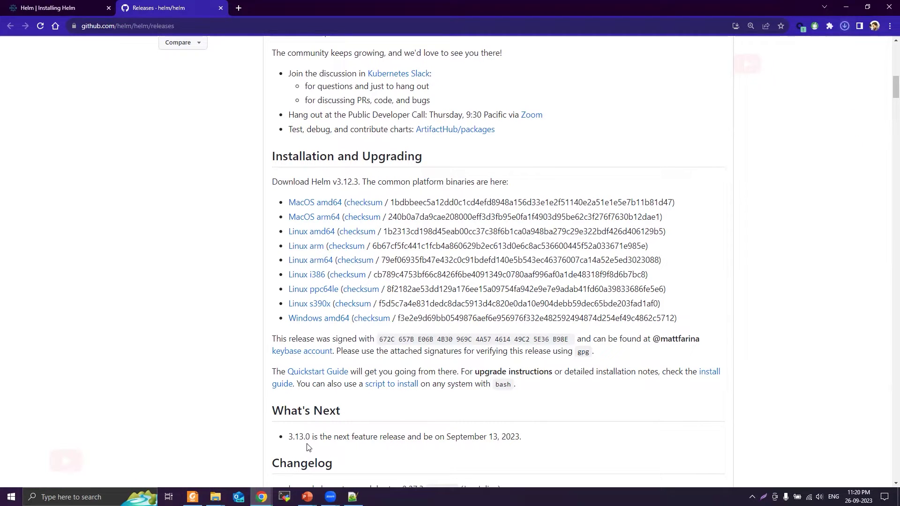
- In Downloads, extract the Helm zip to helm-v3.12.3-windows-amd64\
{"action": "mouse_move", "coordinate": [215, 497]}
{"action": "left_click", "coordinate": [255, 468]}
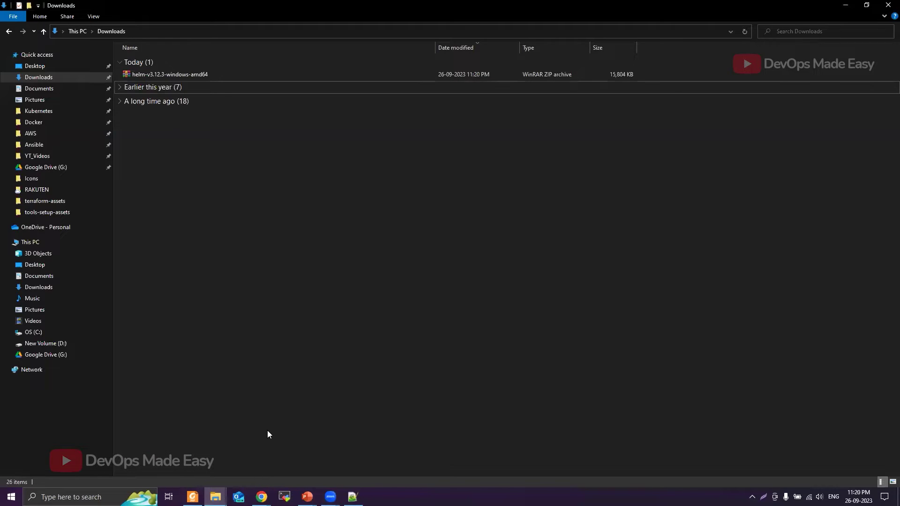
{"action": "double_click", "coordinate": [172, 75]}
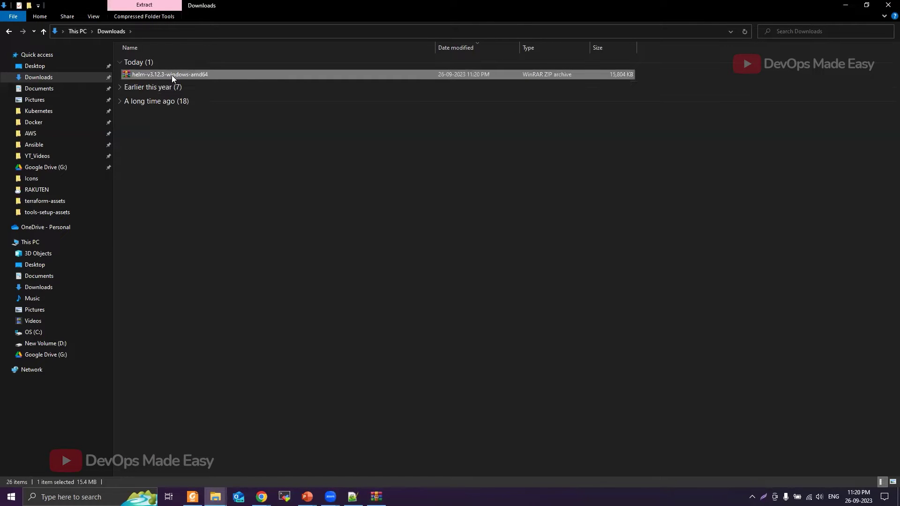
{"action": "right_click", "coordinate": [172, 75]}
{"action": "left_click", "coordinate": [141, 145]}
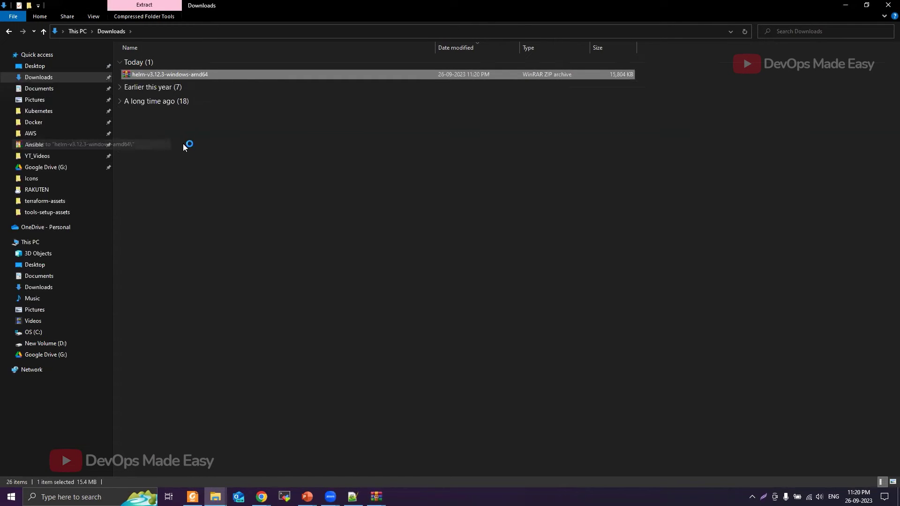
- Open the extracted windows-amd64 folder and select its path in the address bar
{"action": "double_click", "coordinate": [190, 83]}
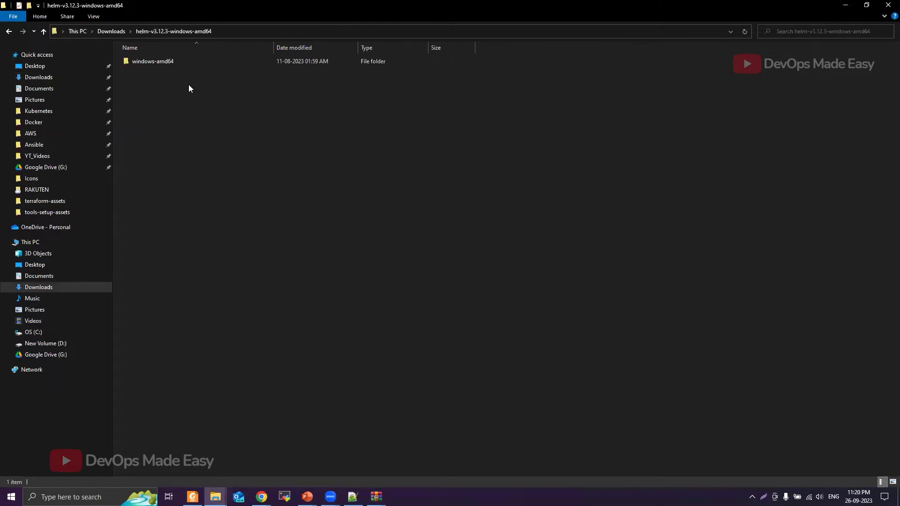
{"action": "double_click", "coordinate": [165, 62]}
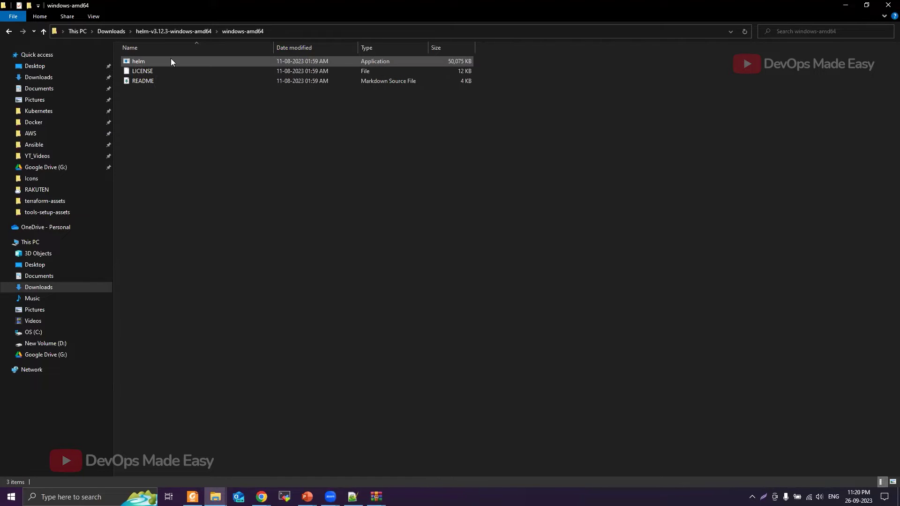
{"action": "left_click", "coordinate": [287, 32]}
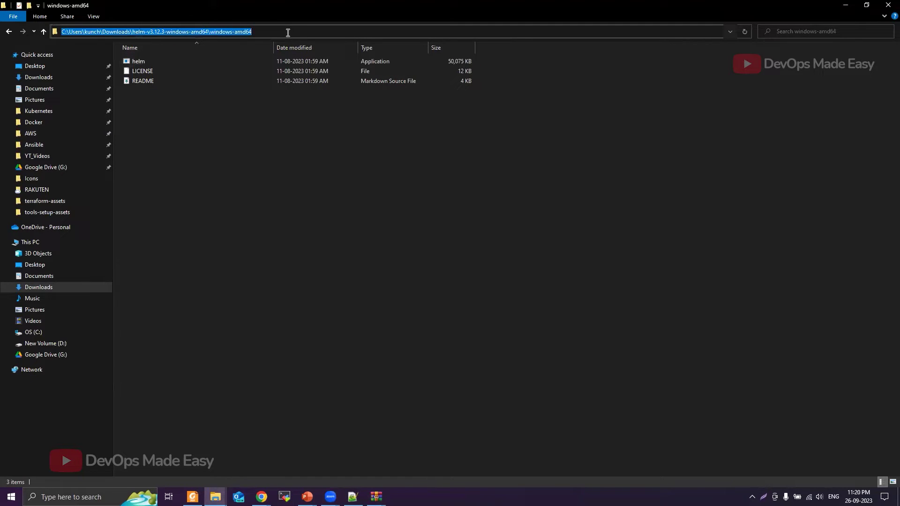
{"action": "left_click", "coordinate": [244, 125]}
{"action": "left_click", "coordinate": [286, 34]}
- Launch cmd from the windows-amd64 folder and run 'helm version', showing v3.12.3
{"action": "type", "text": "cmd"}
{"action": "key", "text": "Return"}
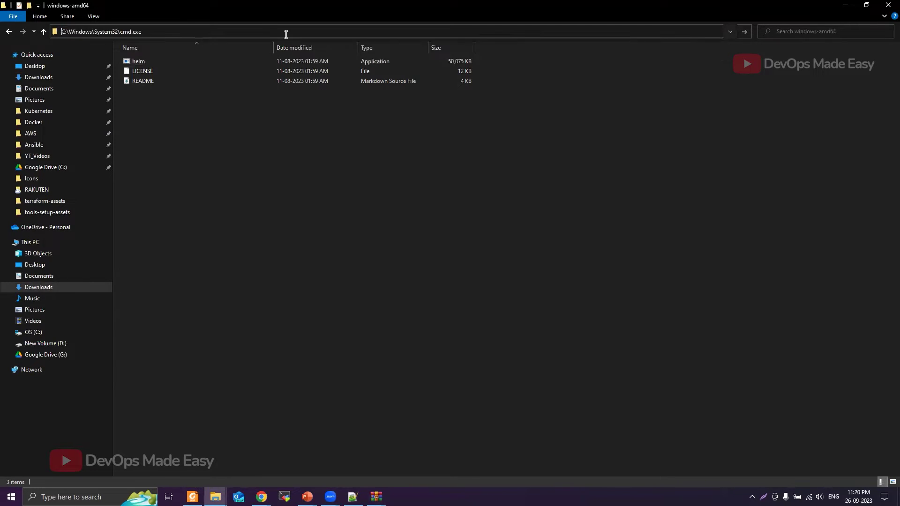
{"action": "scroll", "coordinate": [239, 153], "scroll_direction": "up", "scroll_amount": 3}
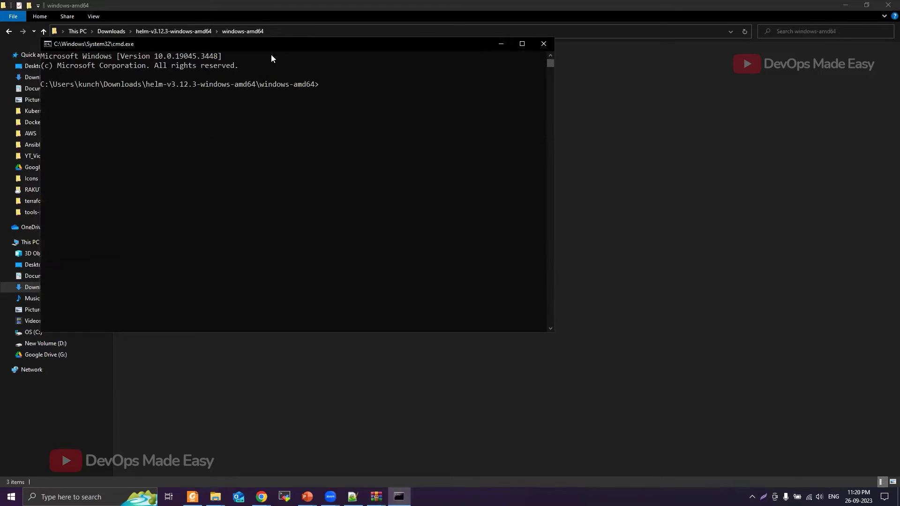
{"action": "left_click_drag", "start_coordinate": [271, 45], "coordinate": [374, 139]}
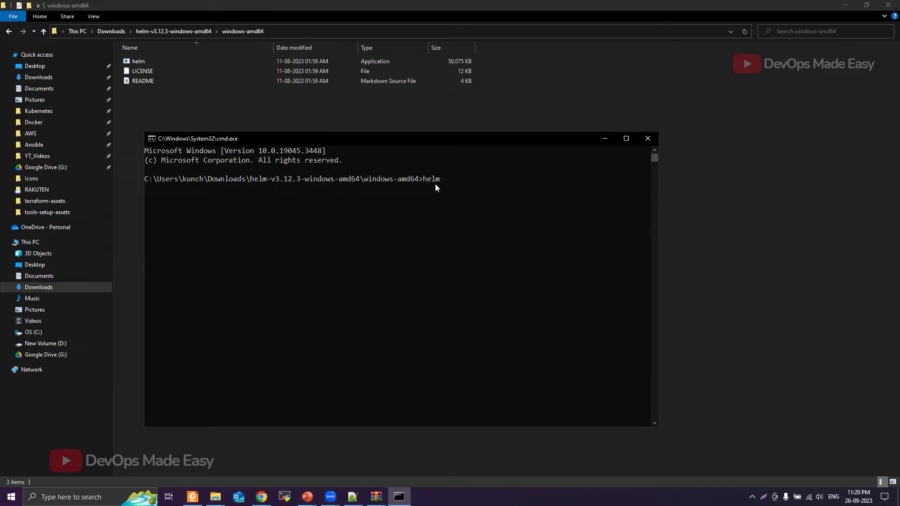
{"action": "type", "text": "rsion"}
{"action": "key", "text": "Return"}
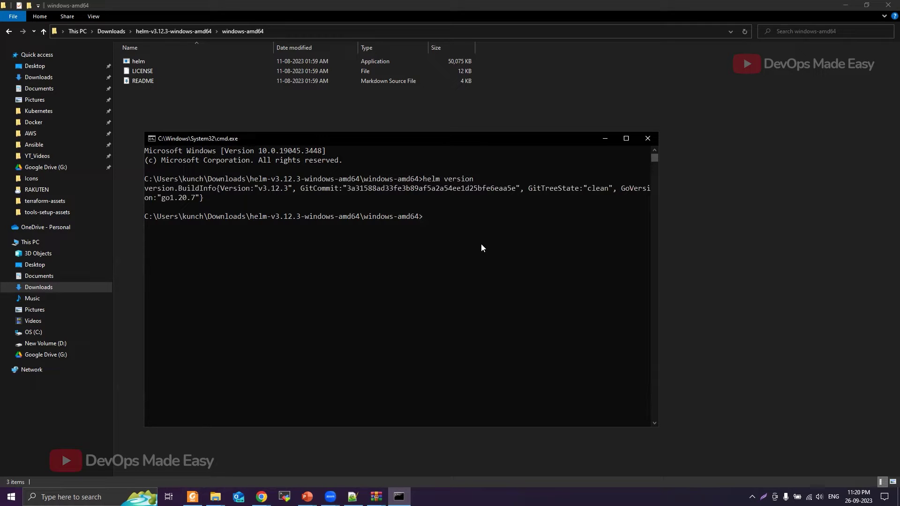
- Go up to the home folder with cd, cd .. and cd ../.., then see 'helm version' fail as unrecognized
{"action": "type", "text": "cd"}
{"action": "key", "text": "Return"}
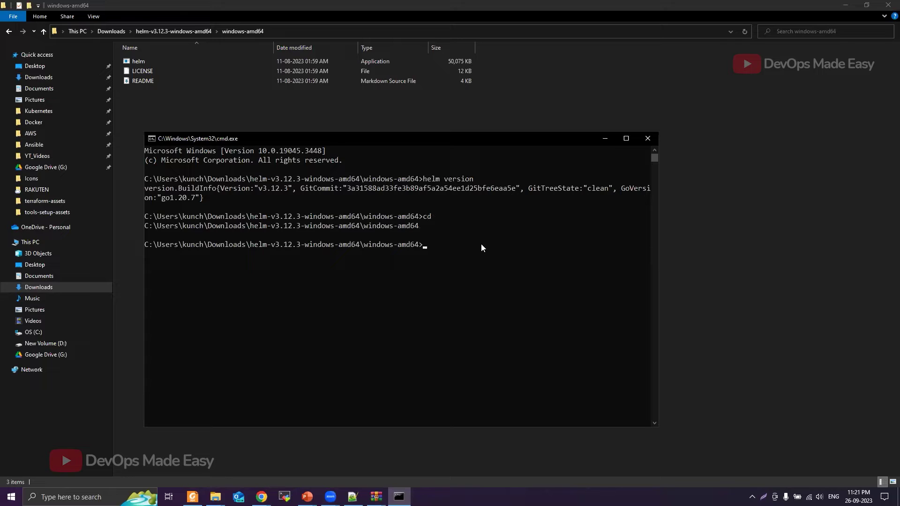
{"action": "type", "text": "cd .."}
{"action": "key", "text": "Return"}
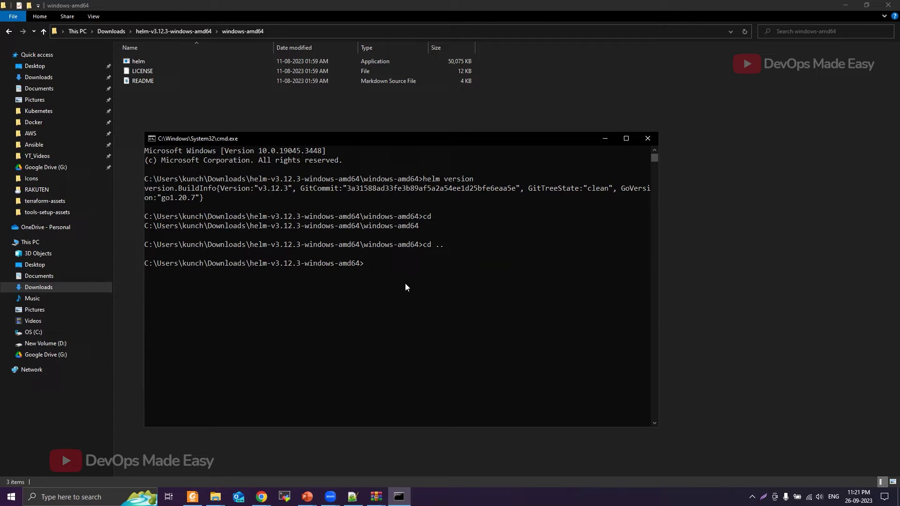
{"action": "type", "text": "cd"}
{"action": "key", "text": "Return"}
{"action": "key", "text": "Up"}
{"action": "key", "text": "Up"}
{"action": "key", "text": "Up"}
{"action": "key", "text": "Up"}
{"action": "key", "text": "Return"}
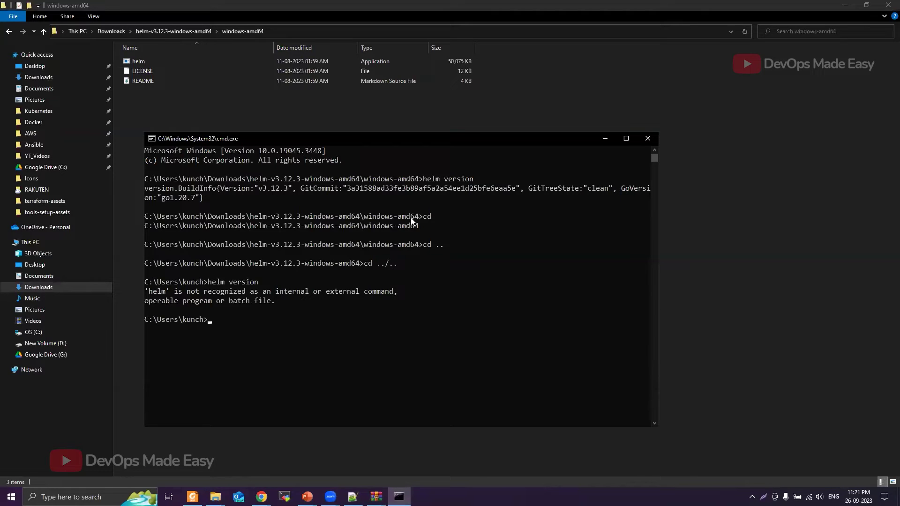
- Return to File Explorer and select helm.exe in the windows-amd64 folder
{"action": "left_click_drag", "start_coordinate": [379, 139], "coordinate": [417, 138]}
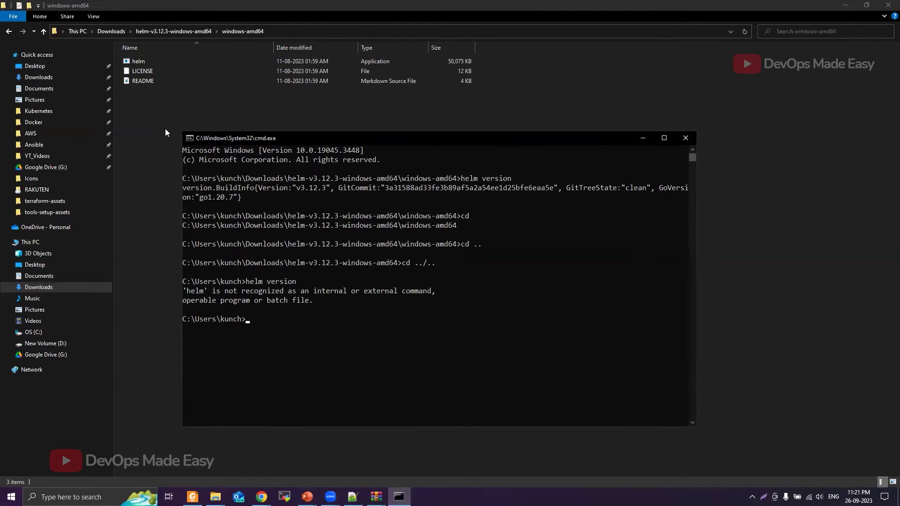
{"action": "left_click", "coordinate": [162, 151]}
{"action": "left_click", "coordinate": [140, 62]}
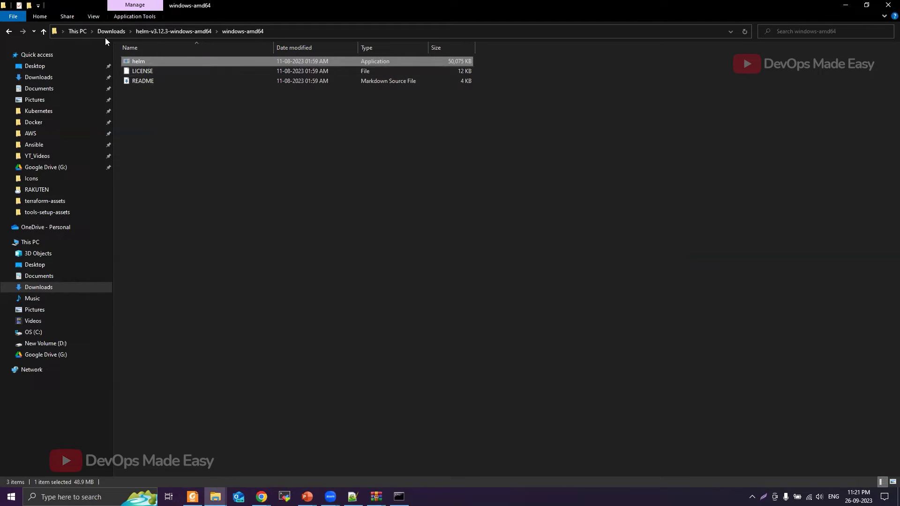
- Paste the helm application into C:\tools beside kubectl and terraform
{"action": "left_click", "coordinate": [49, 334]}
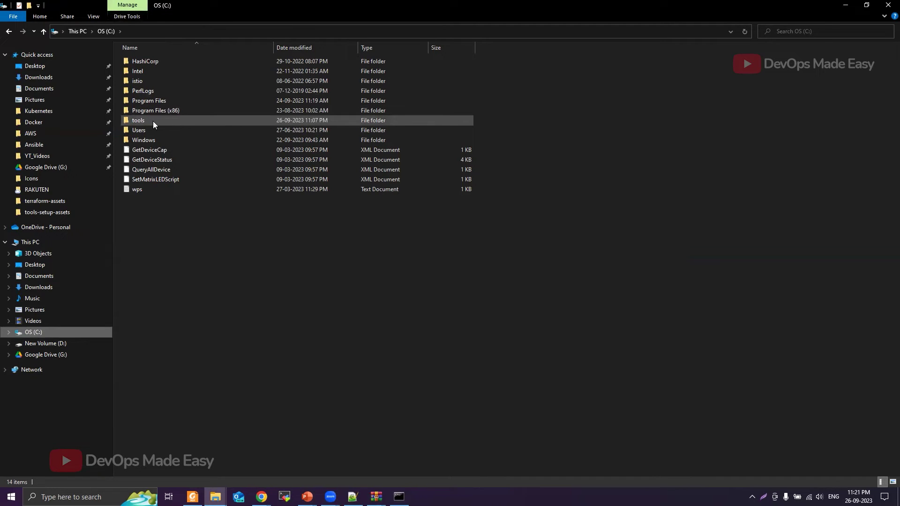
{"action": "double_click", "coordinate": [176, 120]}
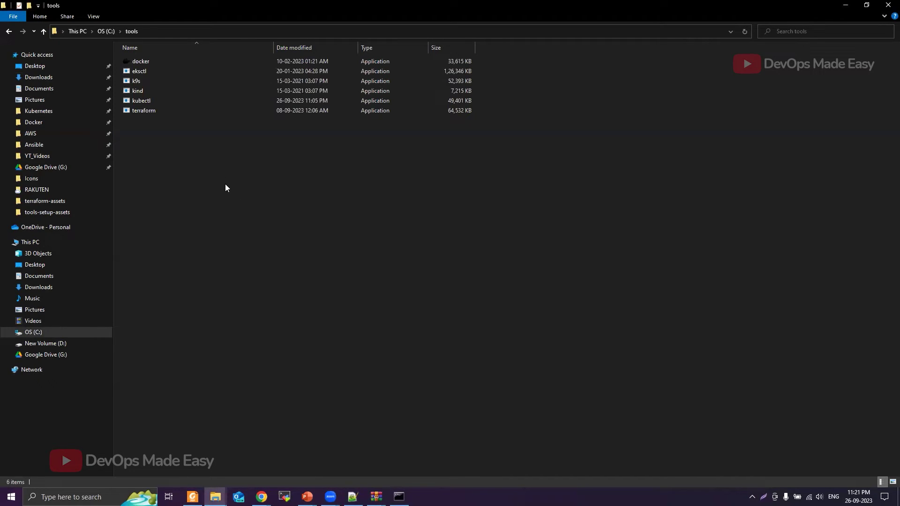
{"action": "key", "text": "ctrl+v"}
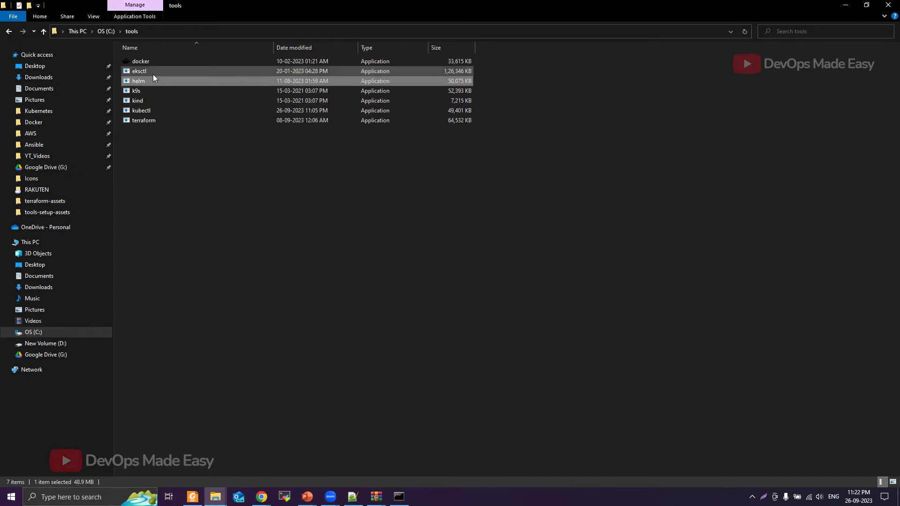
- Copy the C:\tools path from the Explorer address bar
{"action": "left_click", "coordinate": [174, 31]}
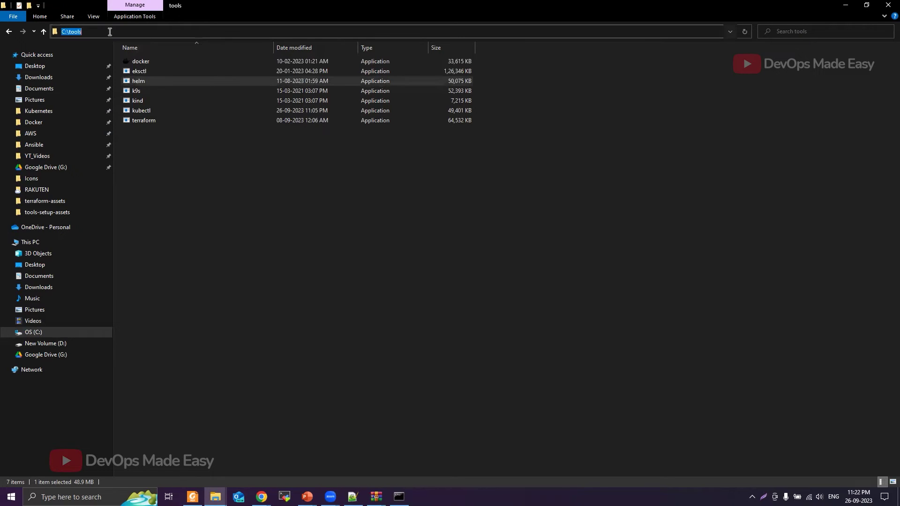
{"action": "left_click", "coordinate": [110, 31]}
{"action": "double_click", "coordinate": [110, 31]}
{"action": "key", "text": "ctrl+a"}
{"action": "key", "text": "ctrl+c"}
- Search 'envi', open Environment Variables from System Properties and select the user Path
{"action": "key", "text": "super"}
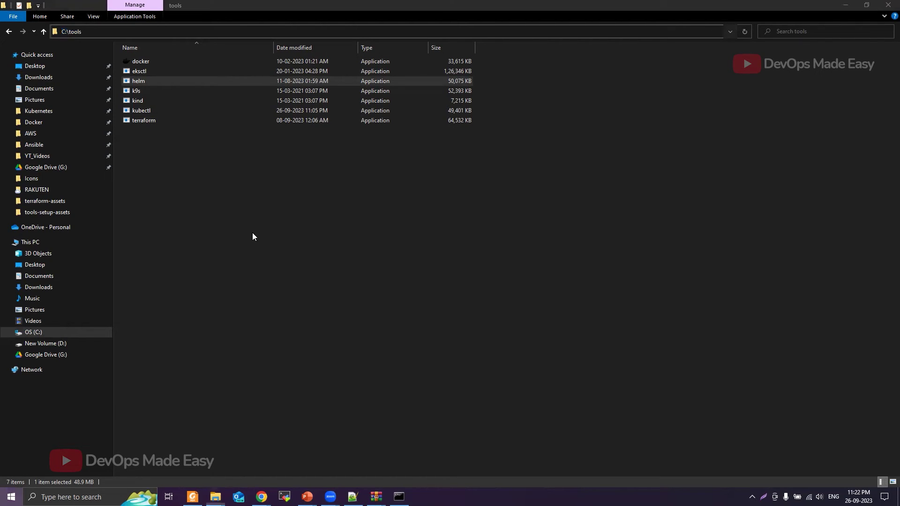
{"action": "type", "text": "envi"}
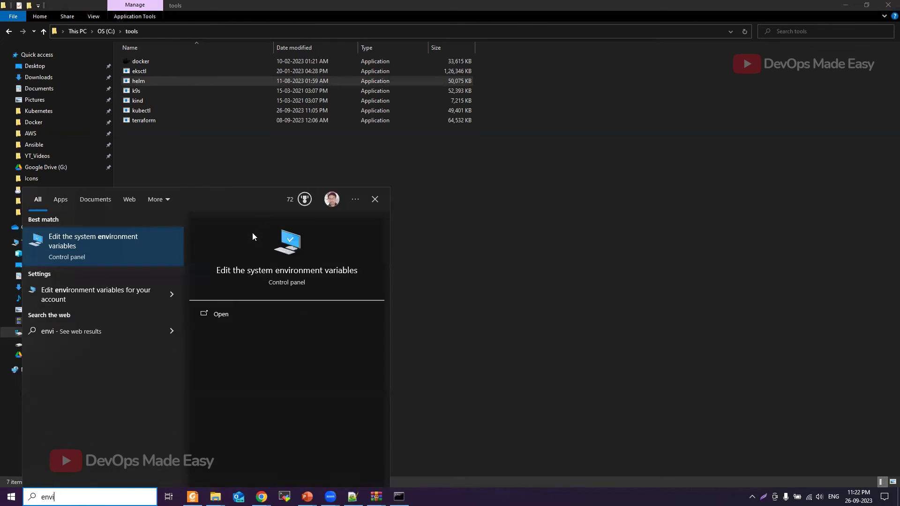
{"action": "left_click", "coordinate": [109, 255]}
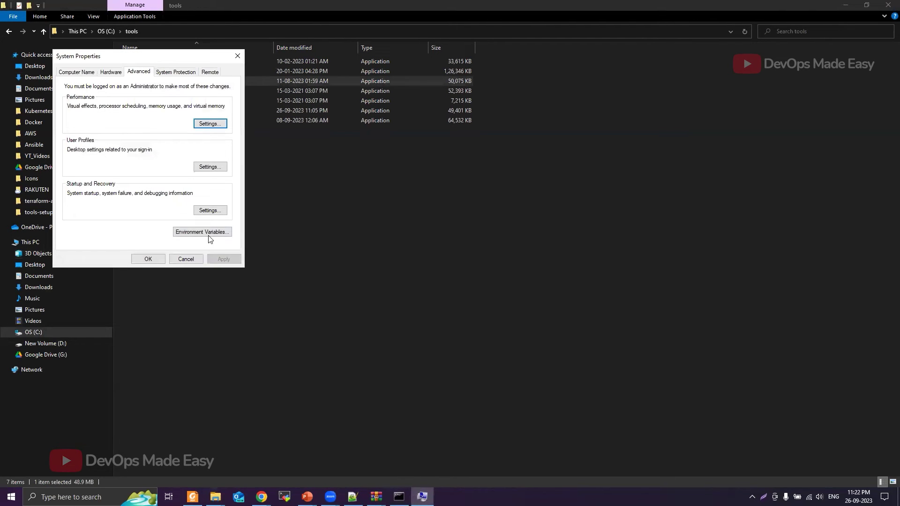
{"action": "left_click", "coordinate": [203, 232]}
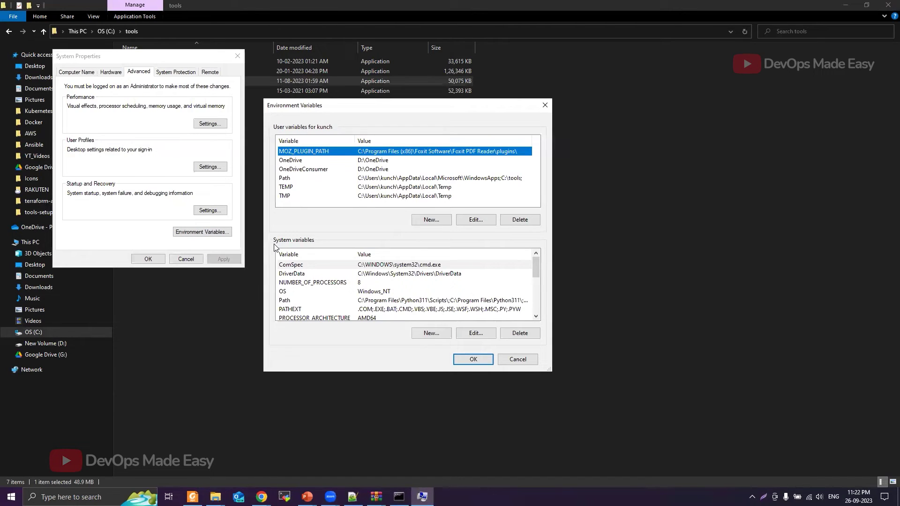
{"action": "left_click", "coordinate": [285, 180]}
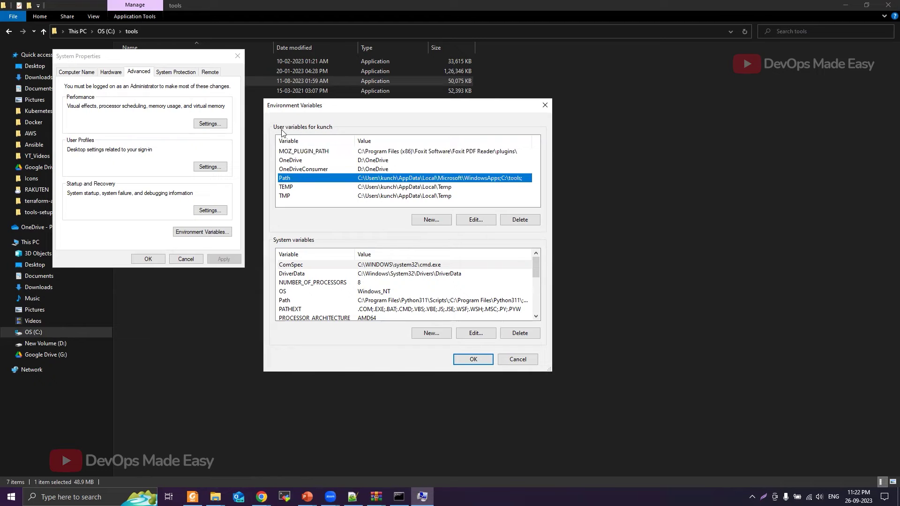
- Delete the user Path's C:\tools entry, paste C:\tools as a new entry, and save
{"action": "double_click", "coordinate": [292, 181]}
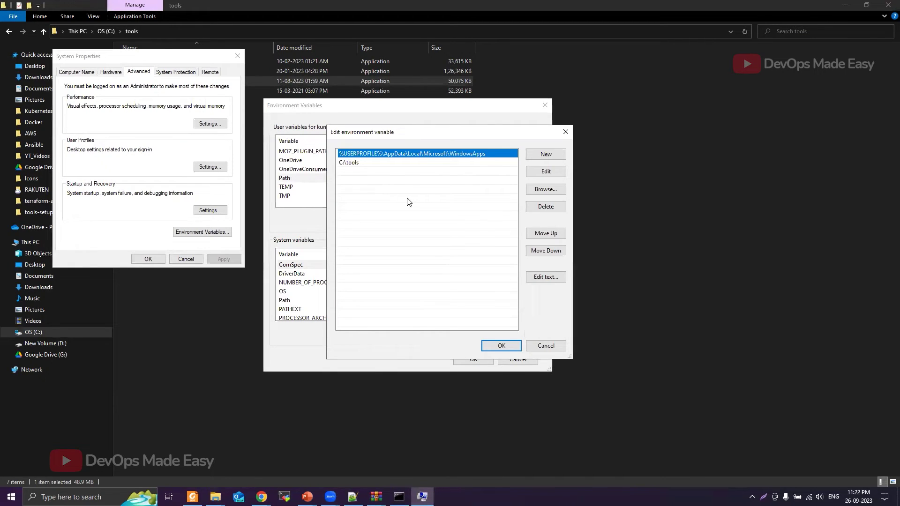
{"action": "left_click_drag", "start_coordinate": [400, 134], "coordinate": [388, 198]}
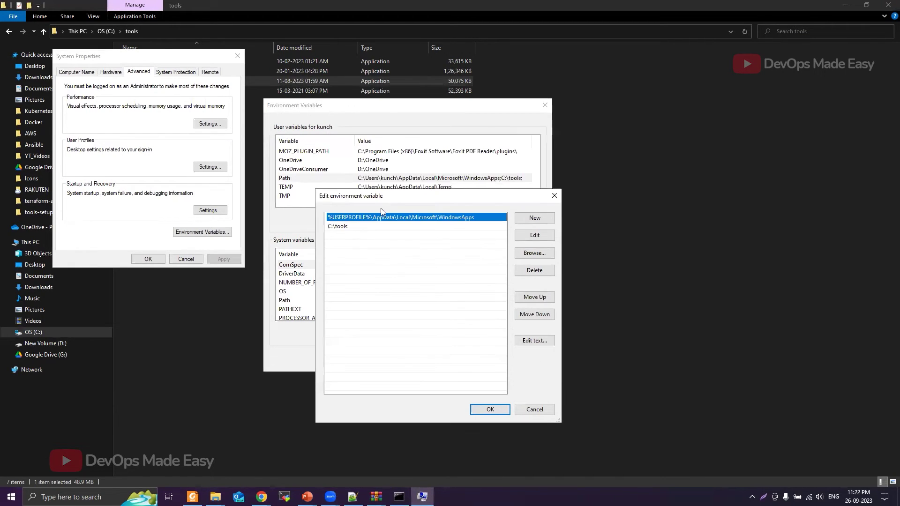
{"action": "left_click", "coordinate": [344, 230]}
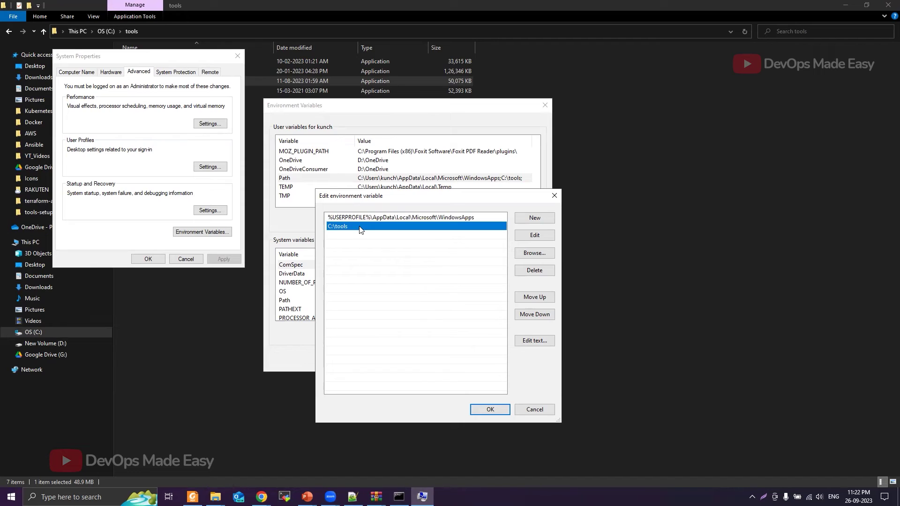
{"action": "left_click", "coordinate": [534, 271]}
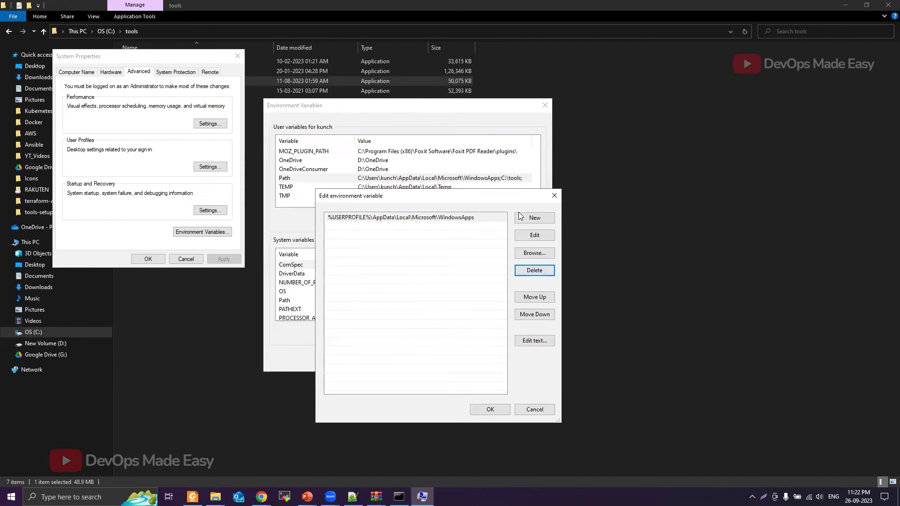
{"action": "left_click", "coordinate": [533, 218]}
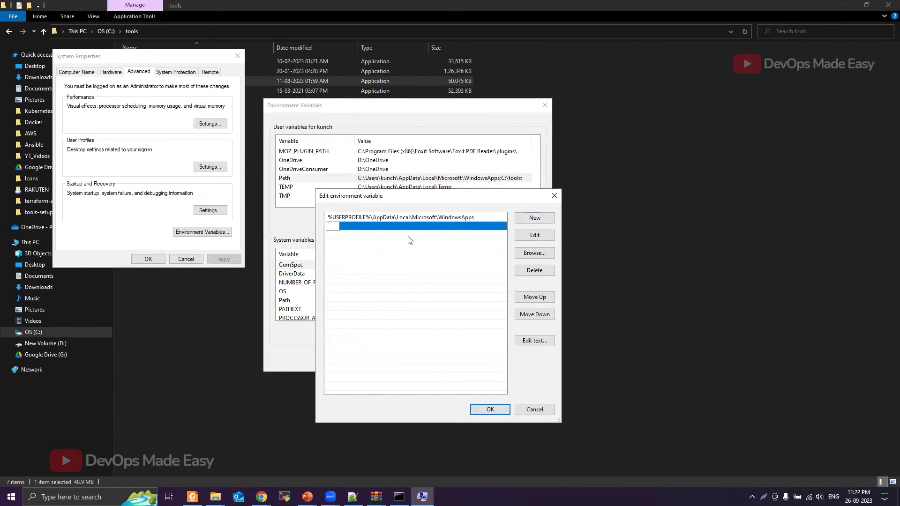
{"action": "key", "text": "ctrl+v"}
{"action": "left_click", "coordinate": [482, 408]}
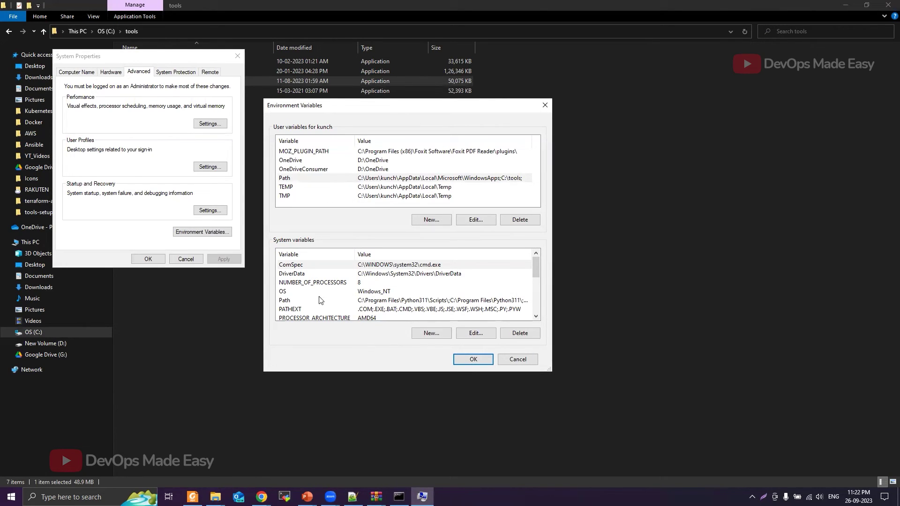
- Edit the system Path, paste C:\tools as a new entry, then discard the duplicate
{"action": "left_click", "coordinate": [295, 301]}
{"action": "double_click", "coordinate": [296, 300]}
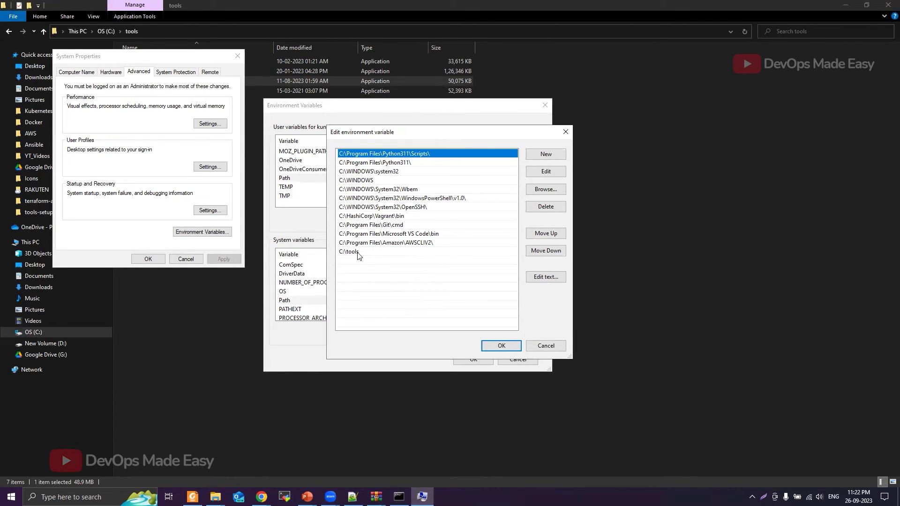
{"action": "left_click_drag", "start_coordinate": [550, 132], "coordinate": [451, 129]}
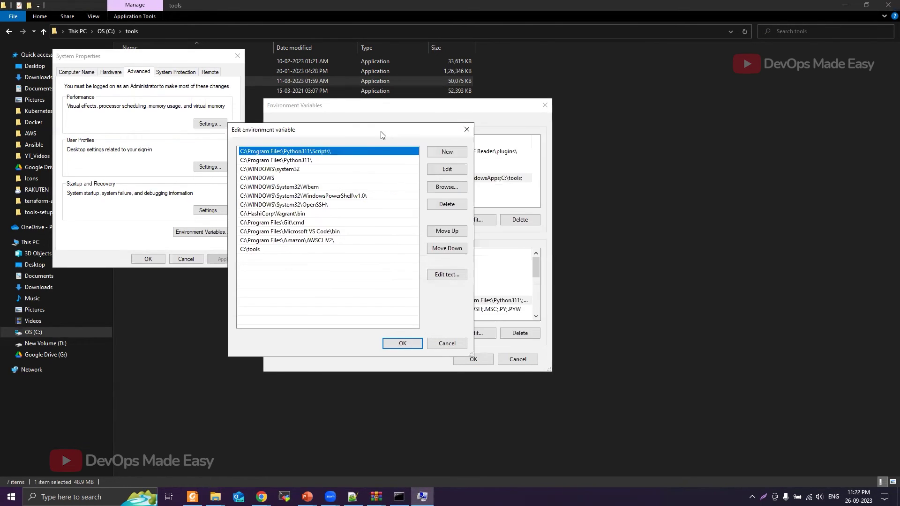
{"action": "left_click", "coordinate": [451, 153]}
{"action": "key", "text": "ctrl+v"}
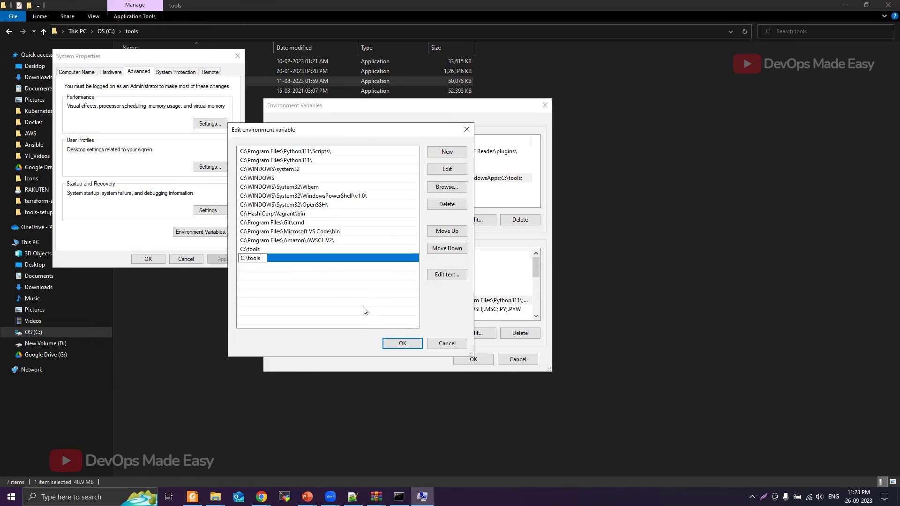
{"action": "key", "text": "Escape"}
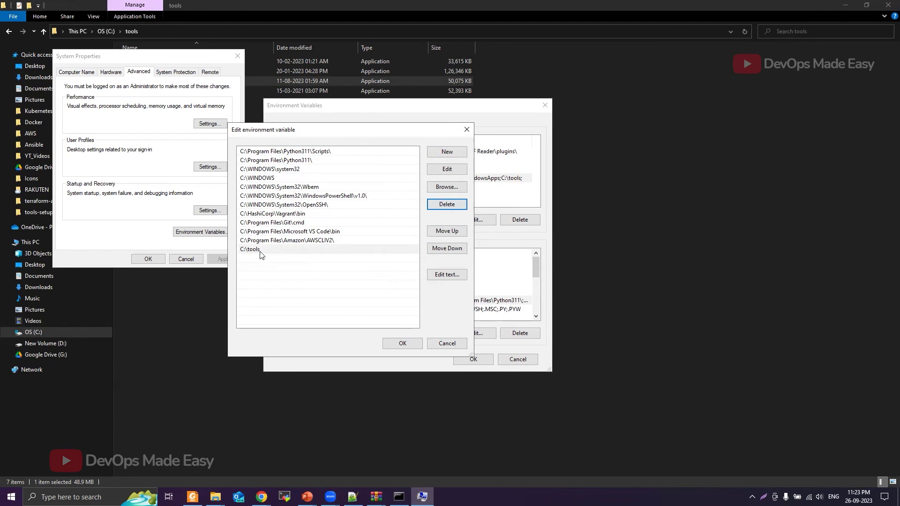
- Confirm the system Path and close the Environment Variables and System Properties windows
{"action": "left_click", "coordinate": [403, 344]}
{"action": "left_click", "coordinate": [476, 360]}
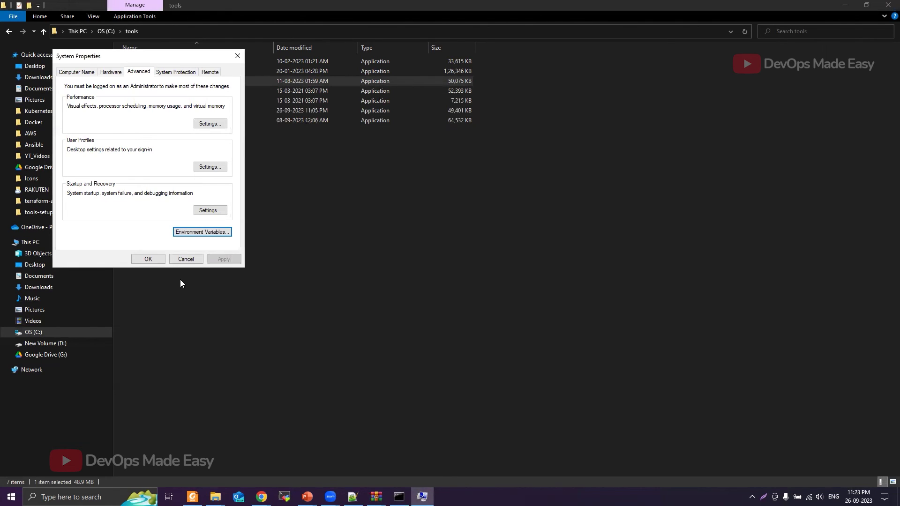
{"action": "left_click", "coordinate": [149, 259]}
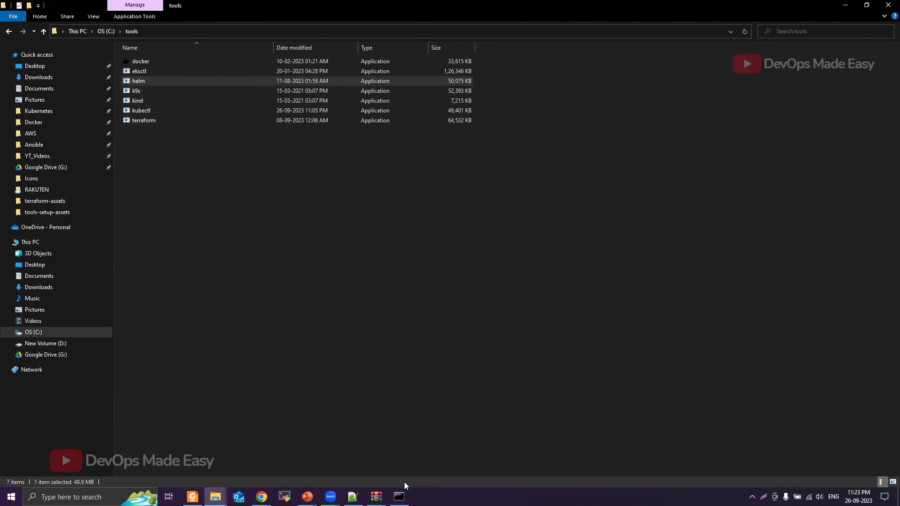
- Recall 'helm version' in the old console window, then close that window
{"action": "key", "text": "alt+Tab"}
{"action": "left_click", "coordinate": [345, 348]}
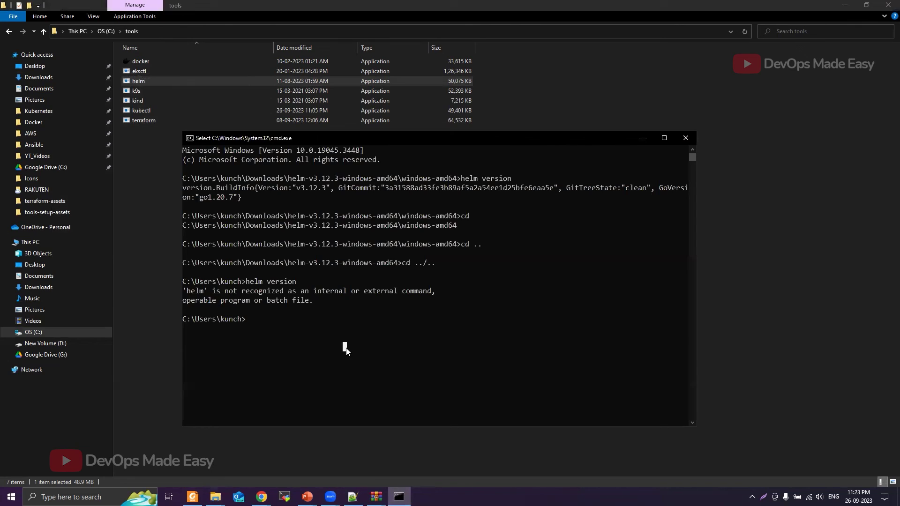
{"action": "key", "text": "Up"}
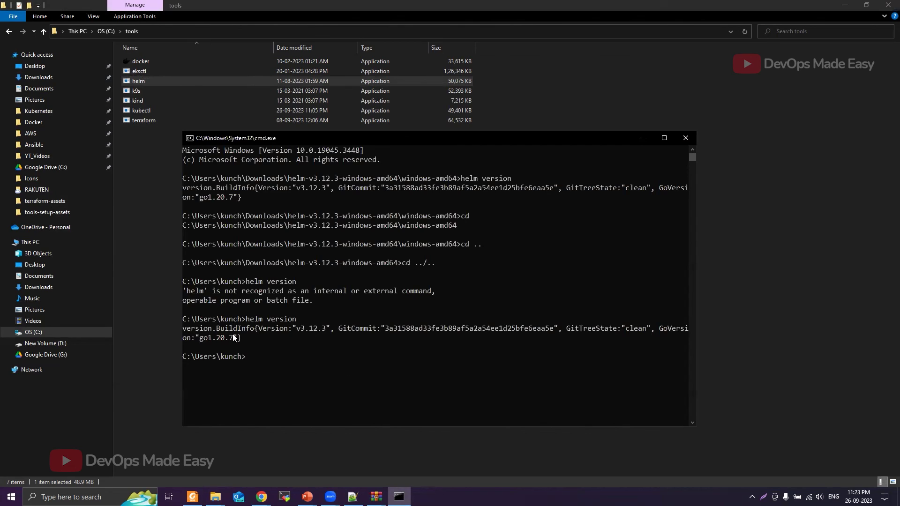
{"action": "left_click_drag", "start_coordinate": [407, 144], "coordinate": [316, 122]}
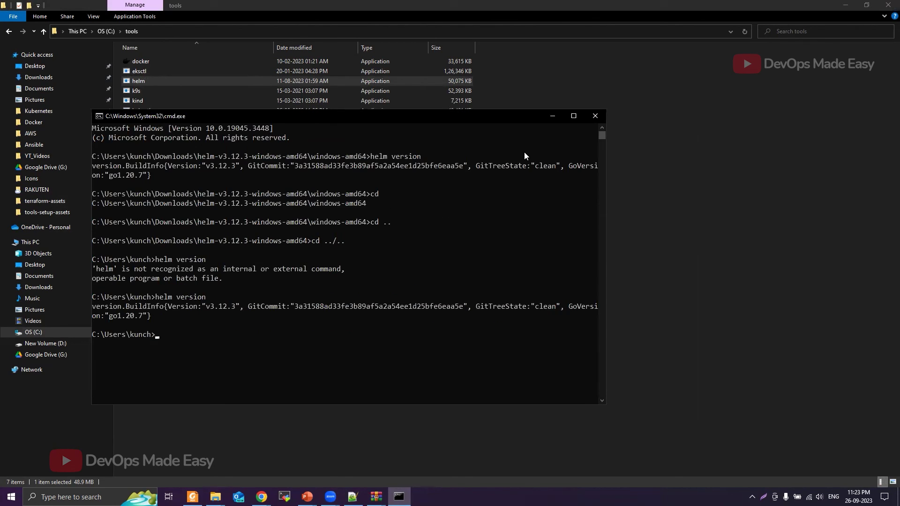
{"action": "key", "text": "alt+F4"}
- Open a fresh Command Prompt and run 'helm version', reporting v3.12.3 from the home folder
{"action": "key", "text": "super"}
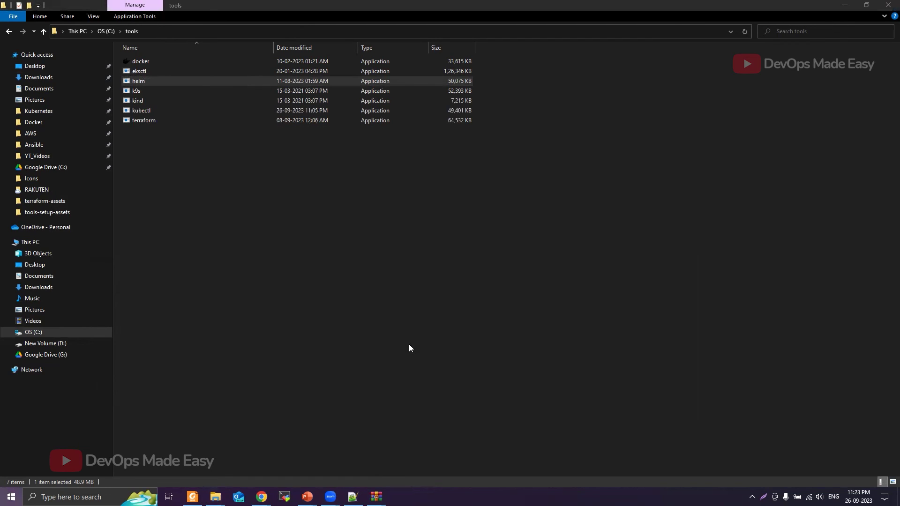
{"action": "type", "text": "comma"}
{"action": "key", "text": "Return"}
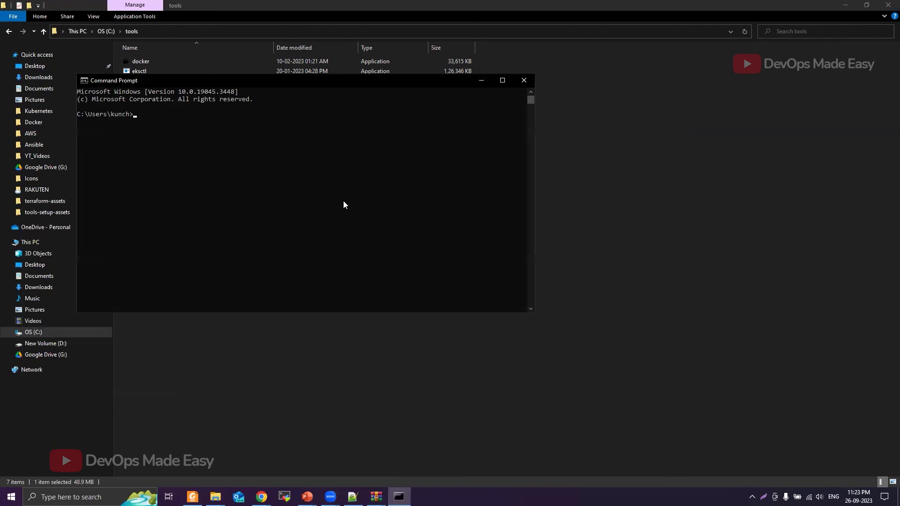
{"action": "type", "text": "helm"}
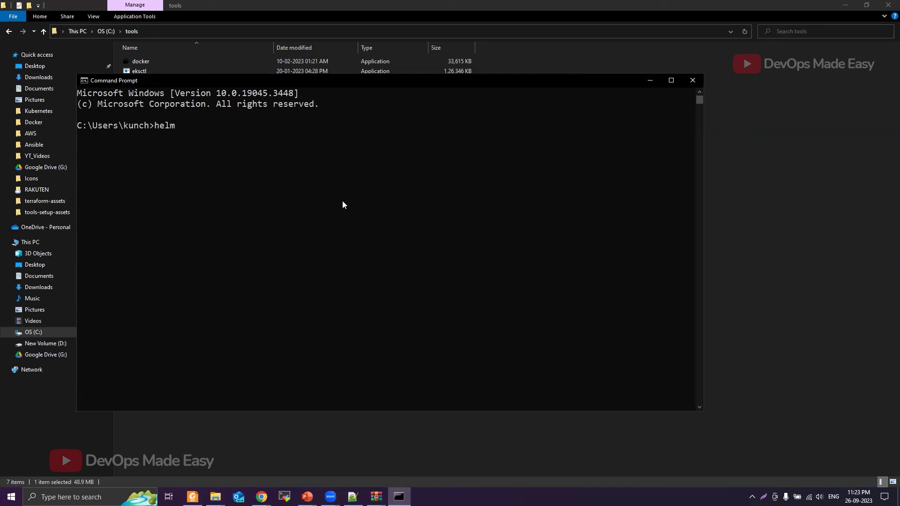
{"action": "type", "text": " version"}
{"action": "key", "text": "Return"}
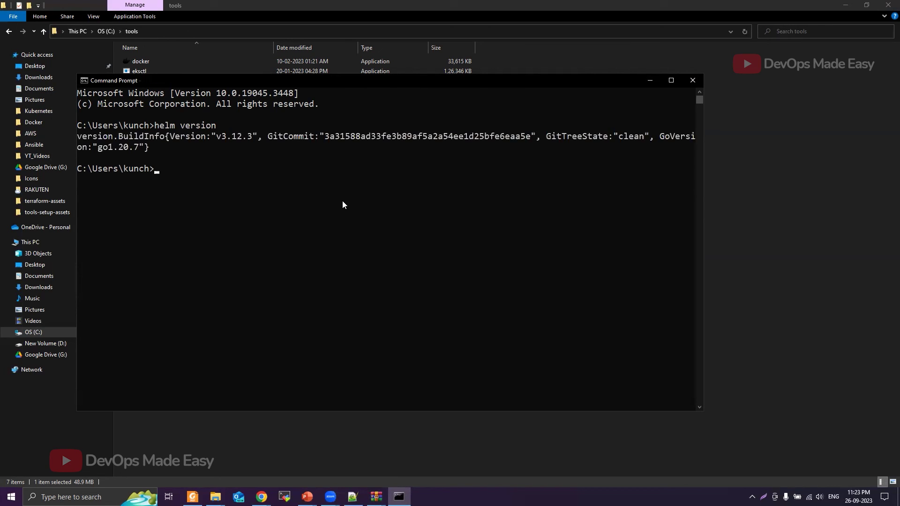